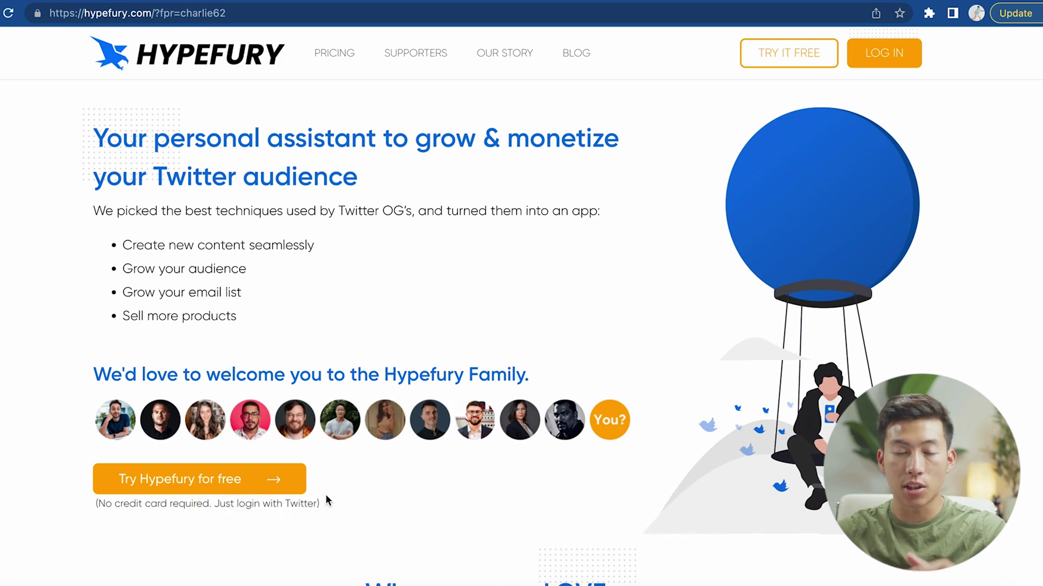
scroll(352, 161, "up", 1)
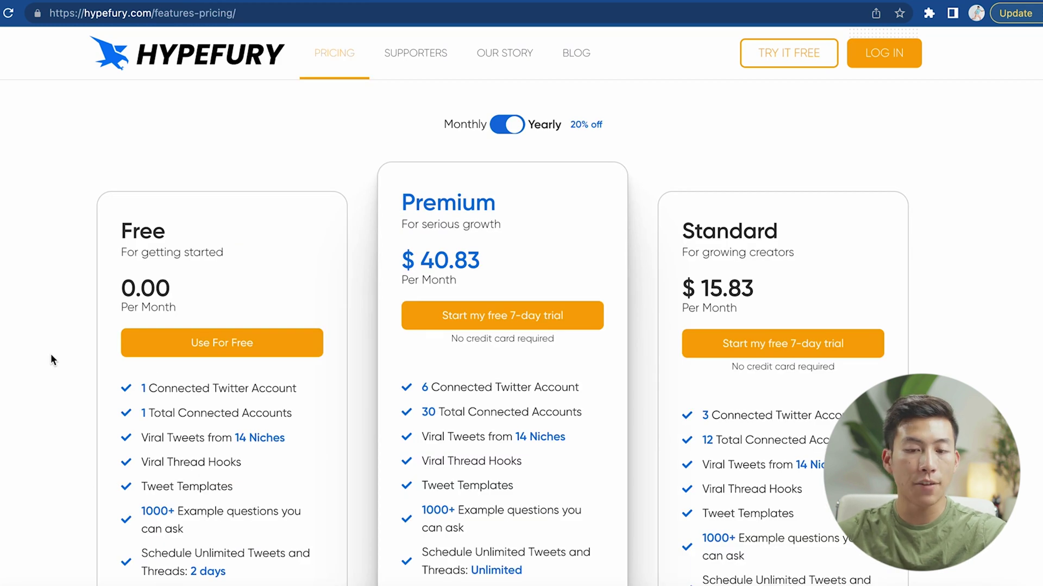
scroll(50, 354, "down", 1)
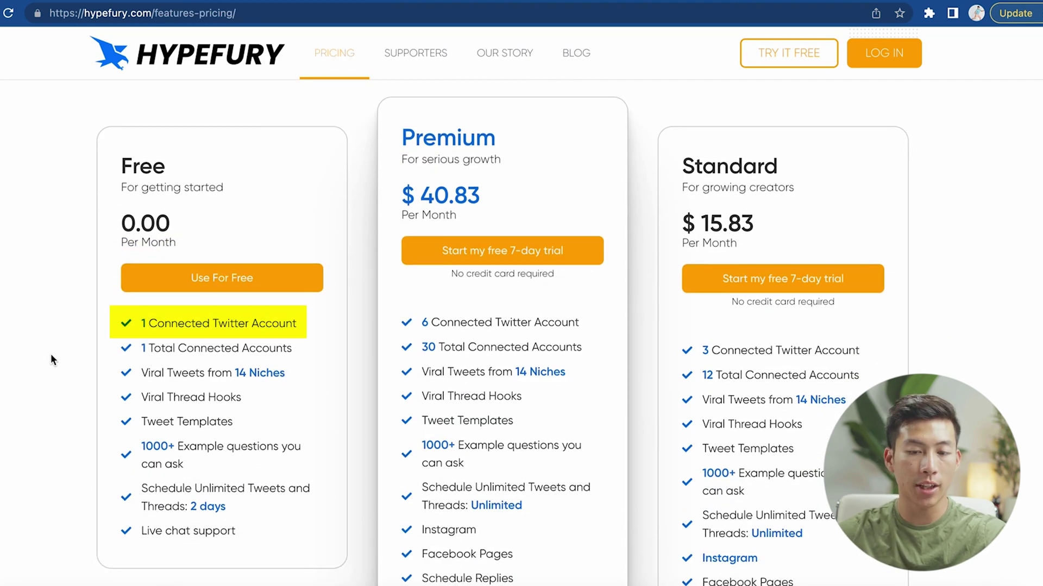
scroll(50, 354, "down", 1)
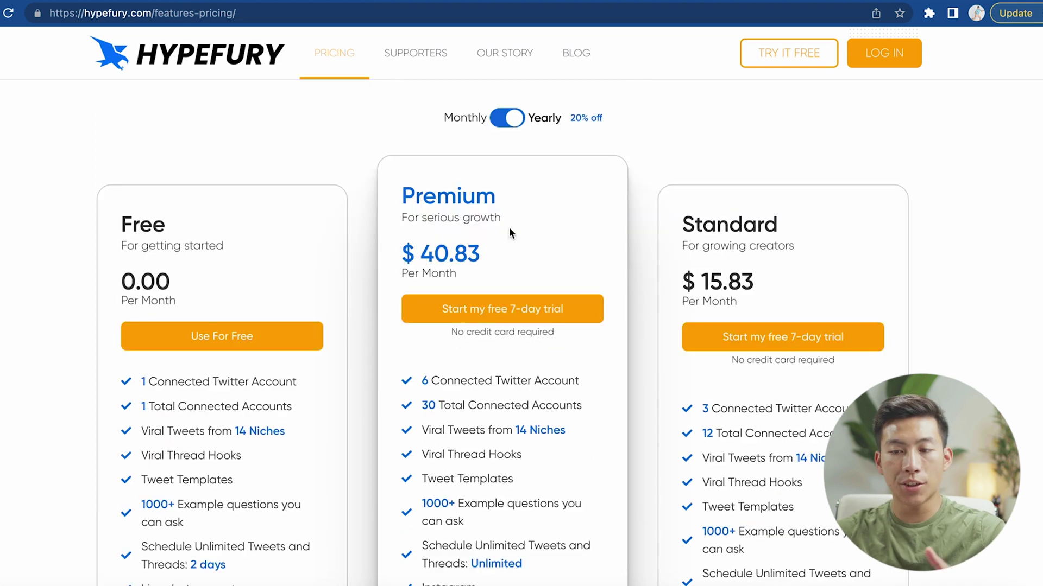
scroll(545, 234, "down", 3)
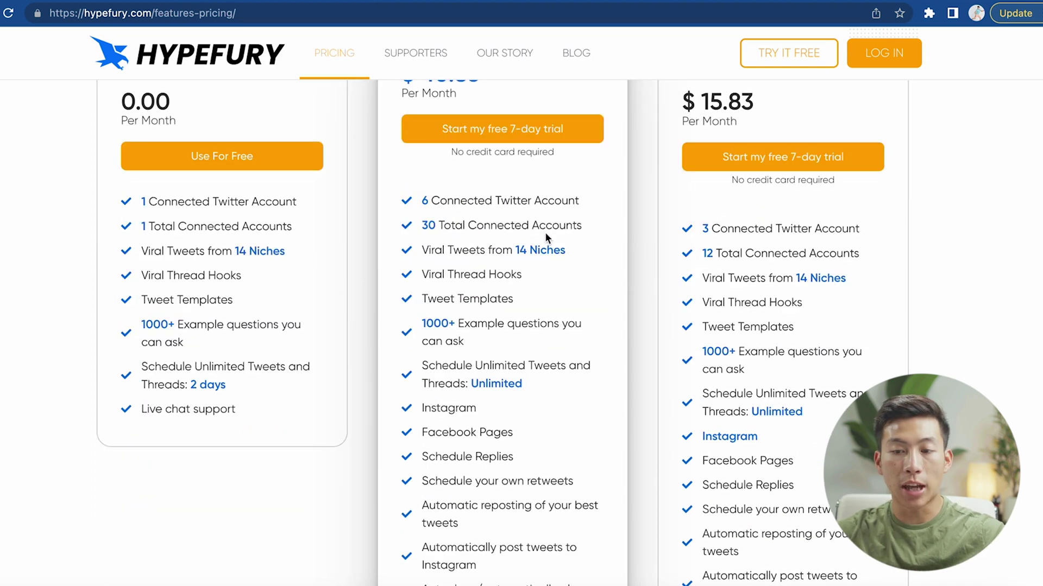
scroll(830, 312, "down", 2)
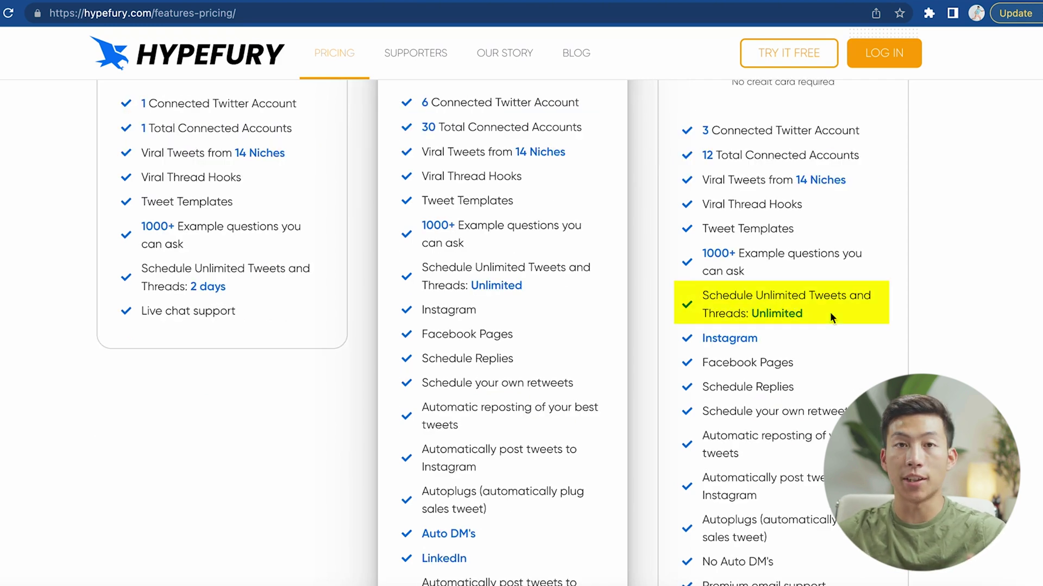
scroll(782, 303, "up", 5)
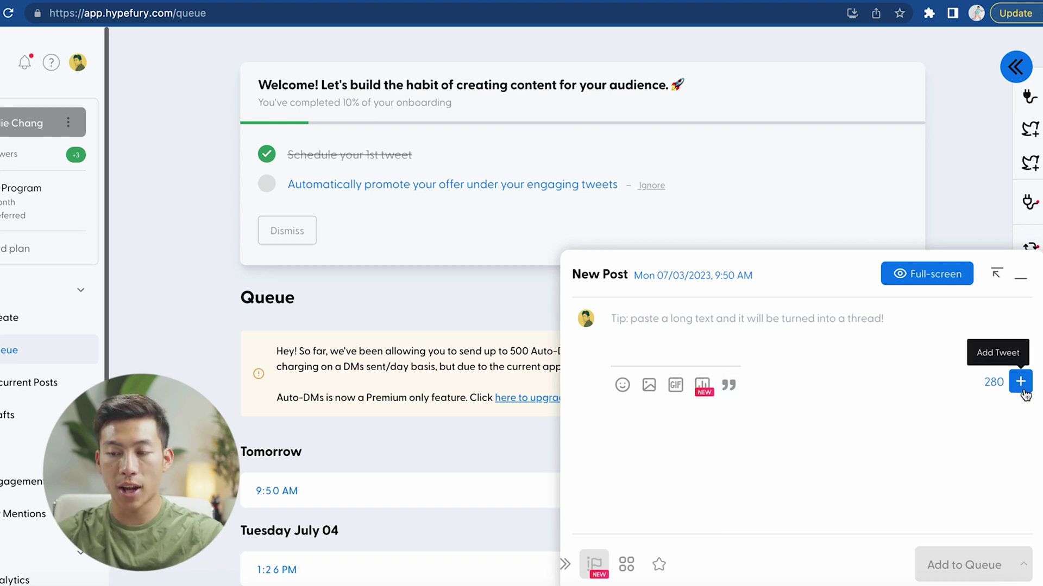
- Write 'intro post' with added tweets 'thread 1' and 'thread 2', then reveal extra posting options
left_click(743, 322)
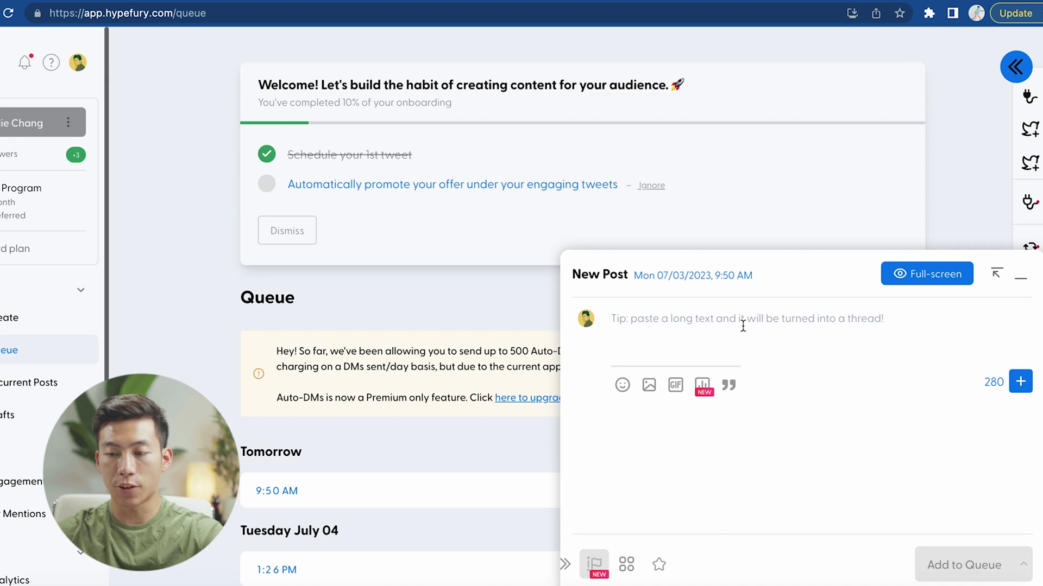
type("intro po")
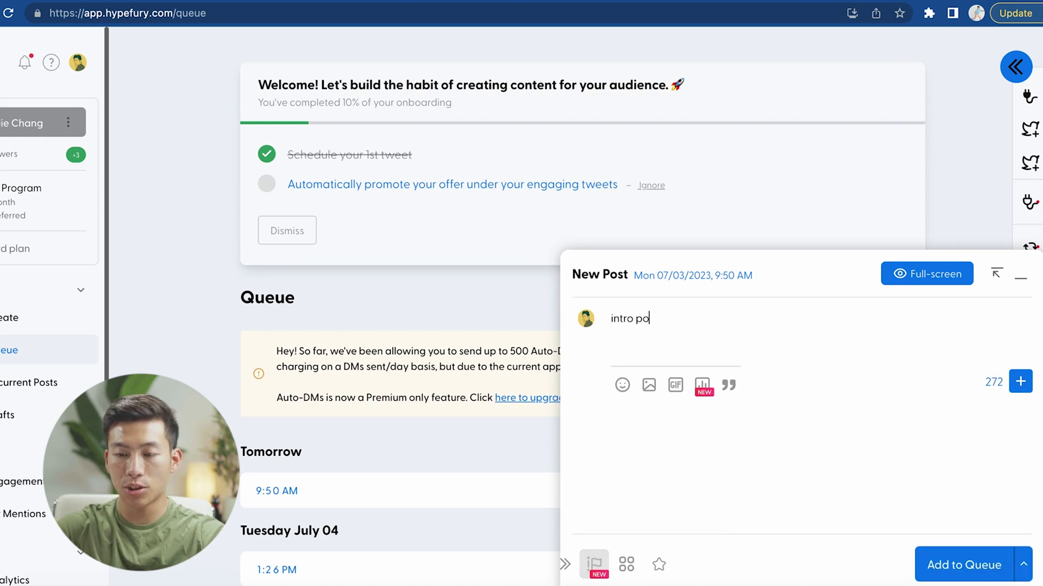
type("st")
left_click(1020, 380)
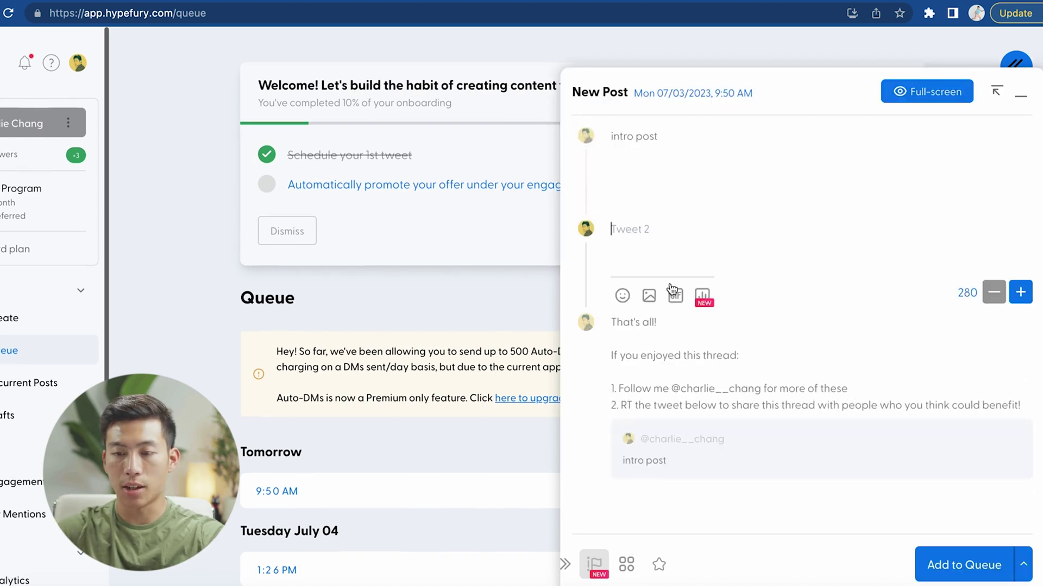
type("thread 1")
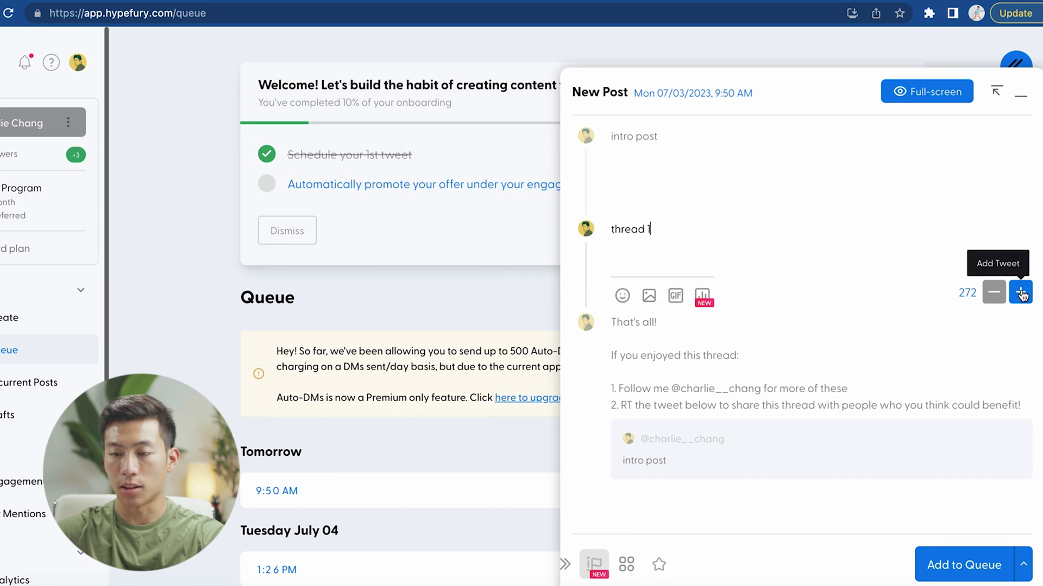
left_click(1020, 291)
type("thread 2")
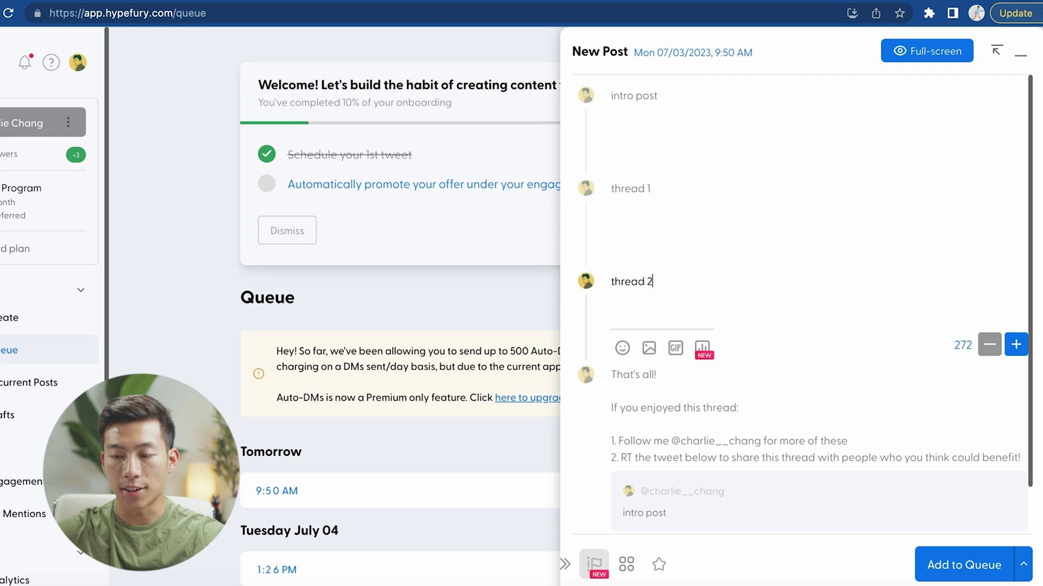
scroll(702, 309, "down", 2)
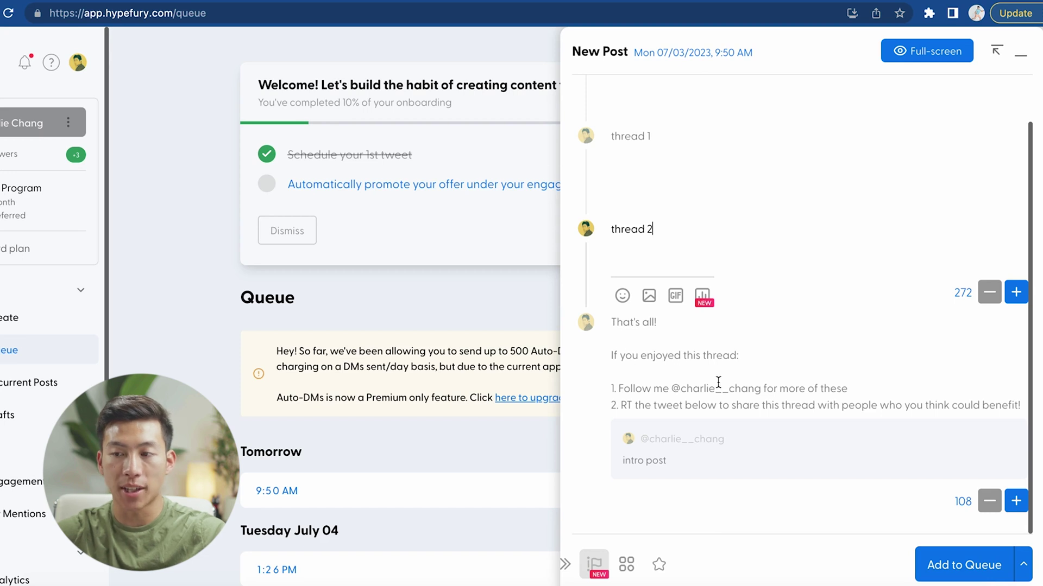
left_click(565, 565)
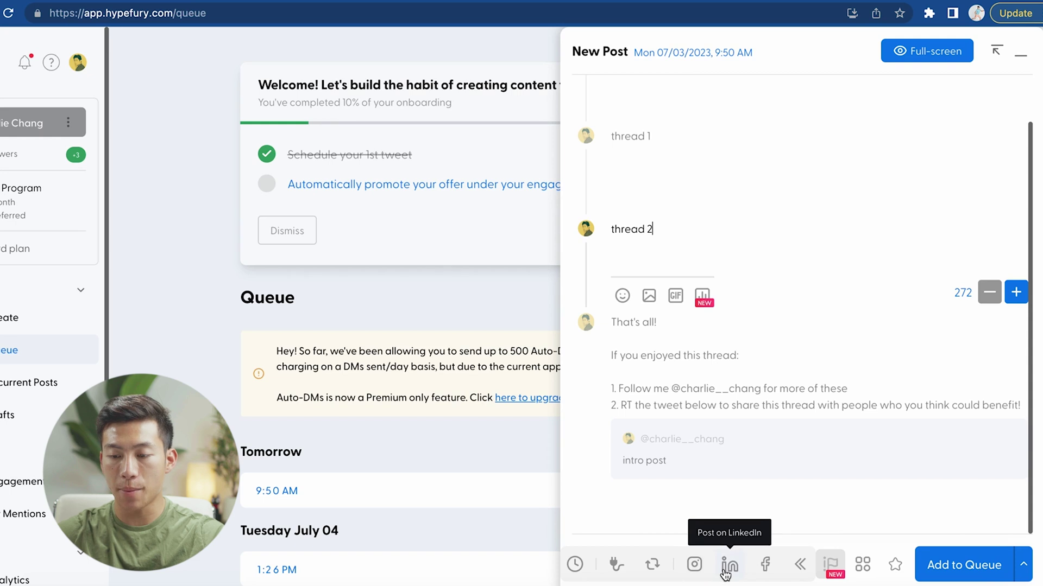
- Check the category option, show alternative posting choices, and save the thread as a draft
left_click(800, 564)
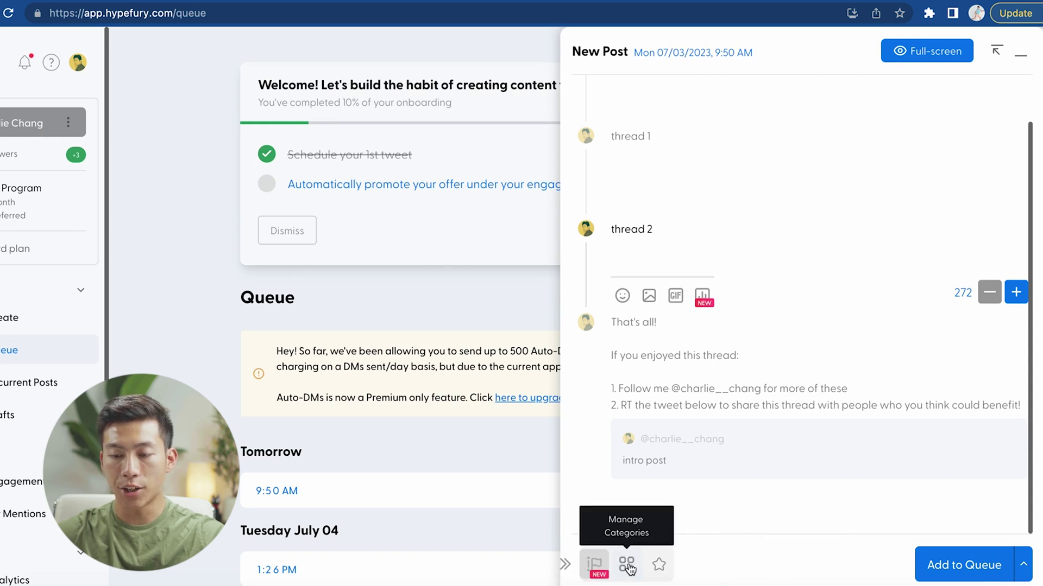
left_click(628, 565)
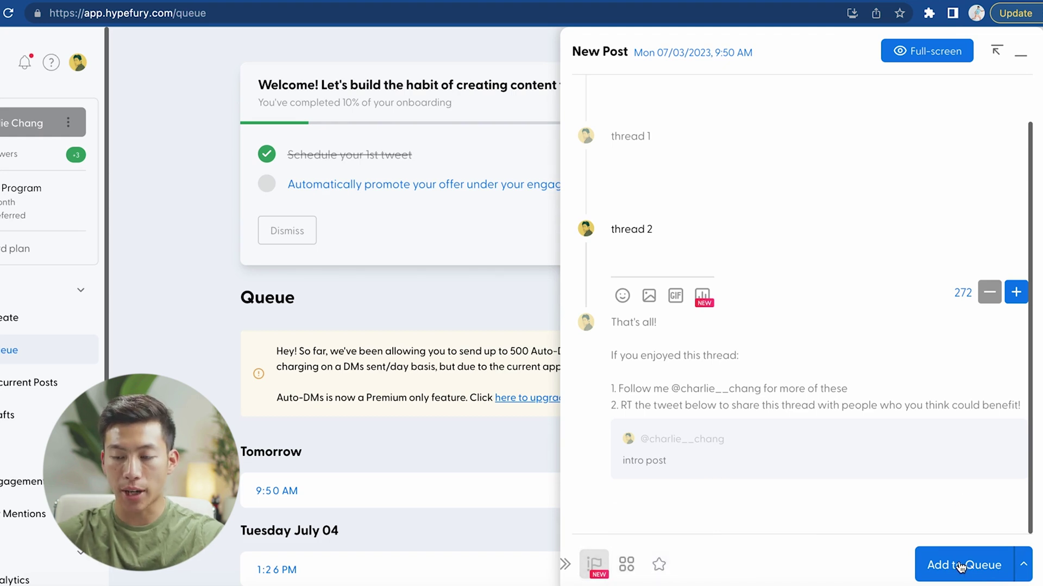
left_click(1024, 566)
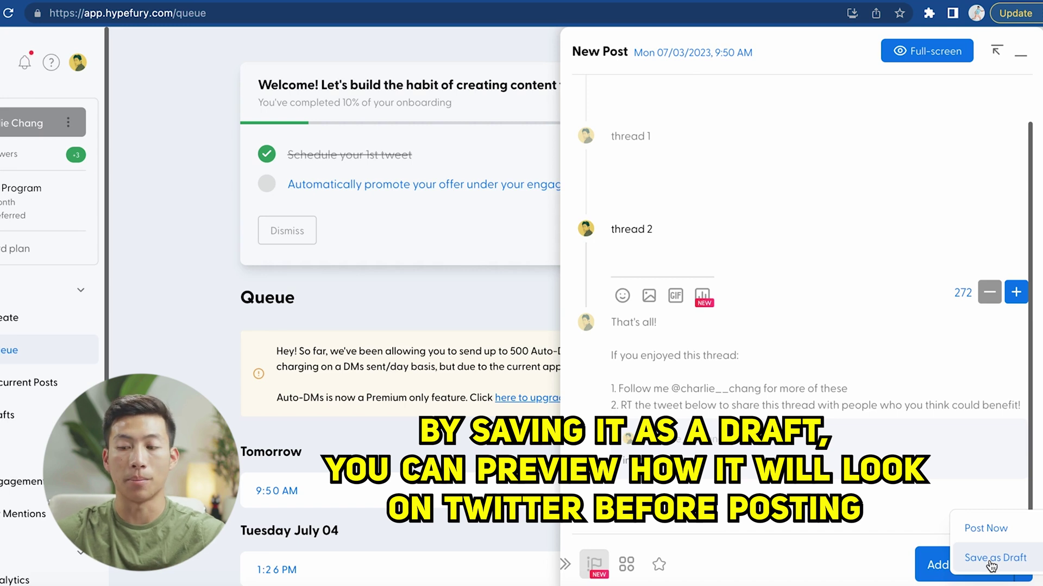
left_click(991, 561)
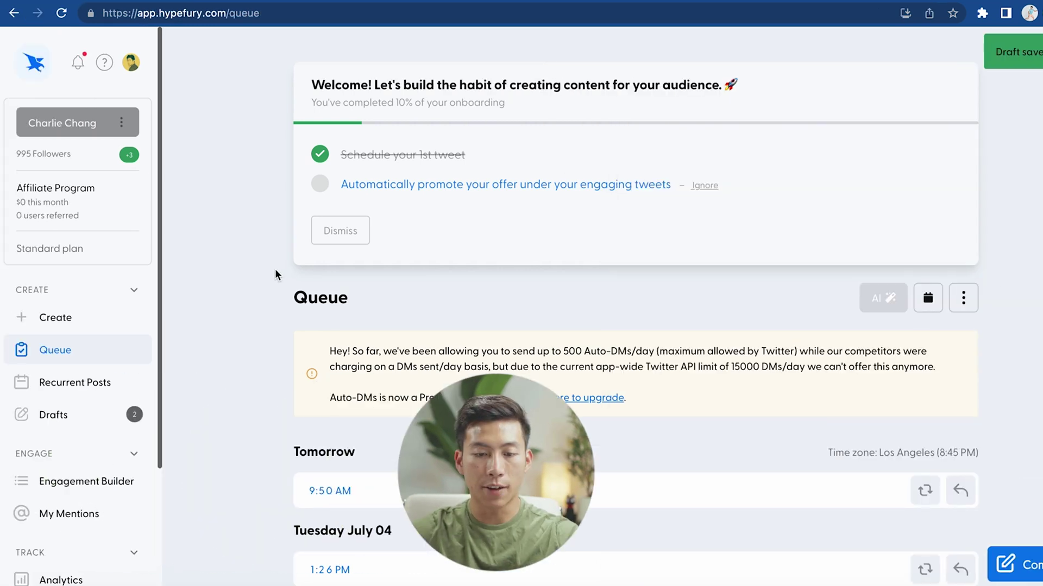
- Review the saved intro-post thread in Drafts, then return to the Queue
left_click(77, 417)
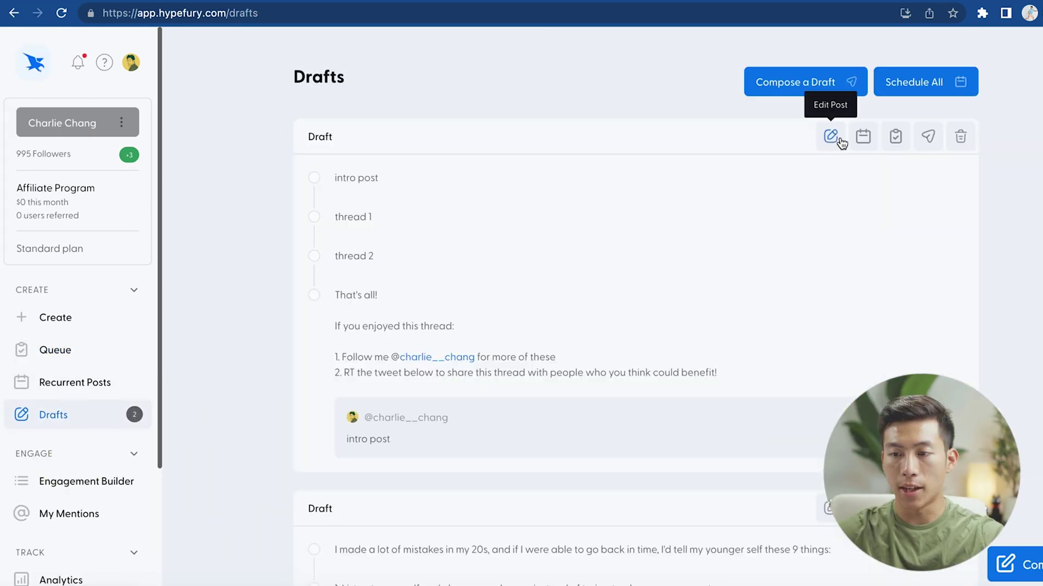
left_click(831, 138)
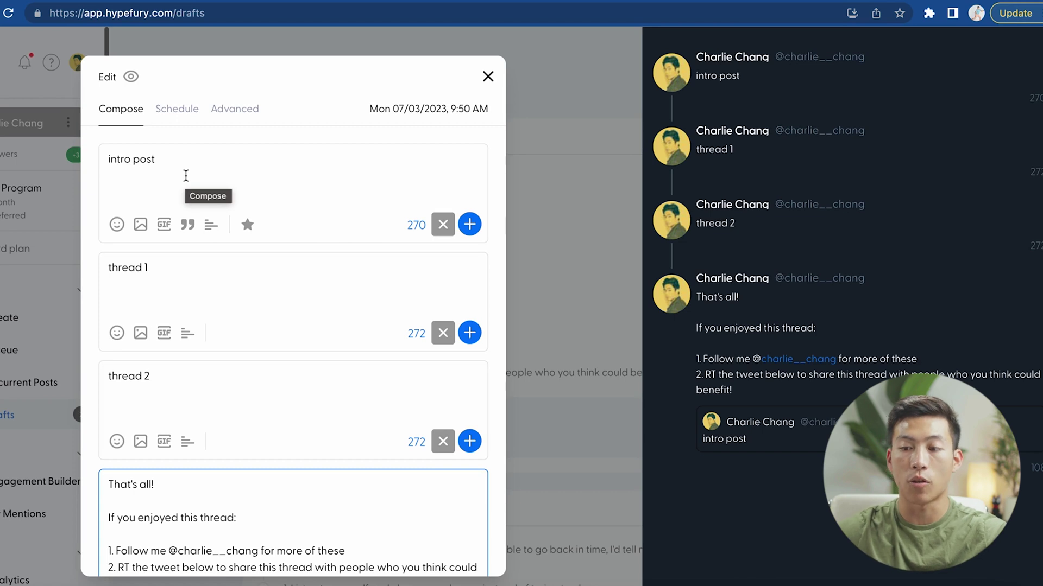
left_click(581, 183)
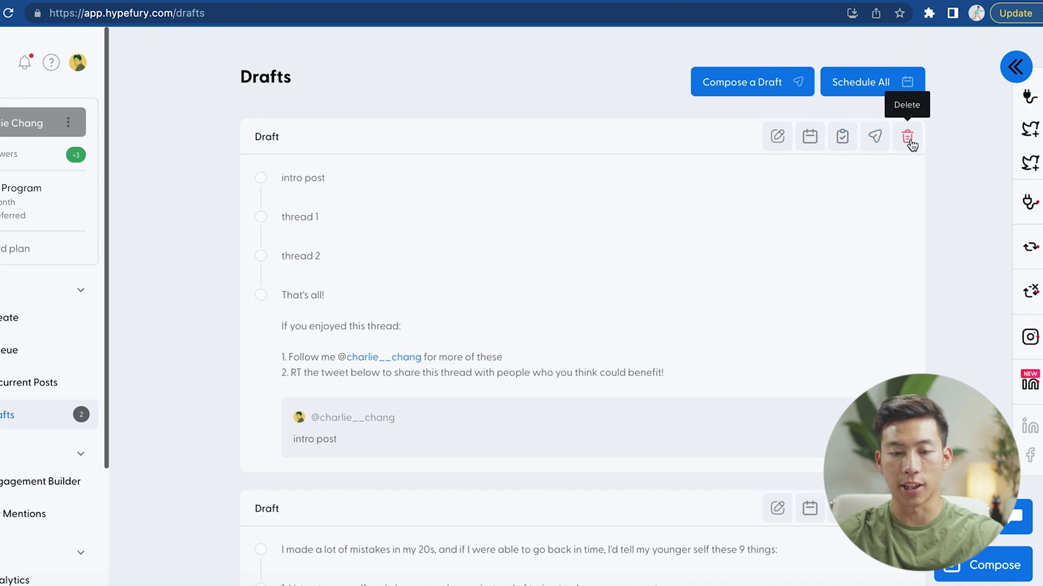
left_click(68, 355)
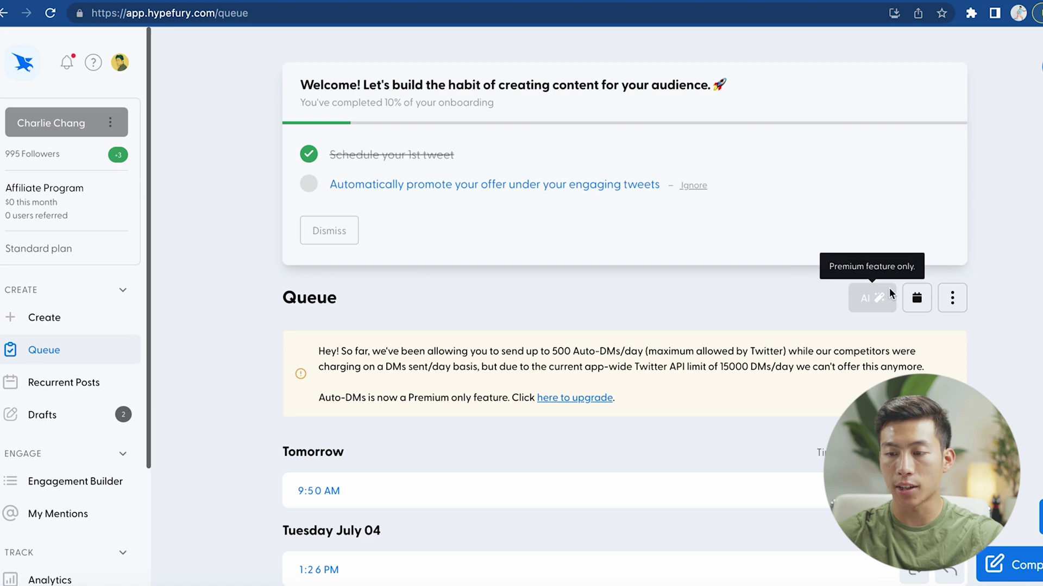
- Add a daily 12:30 PM posting slot and naturalize the schedule times
left_click(917, 301)
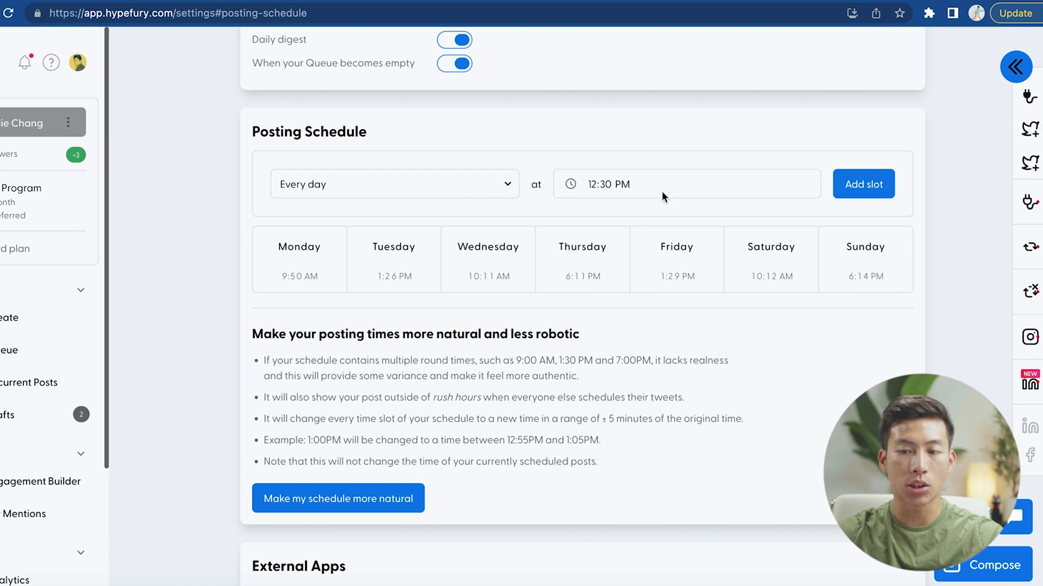
left_click(862, 191)
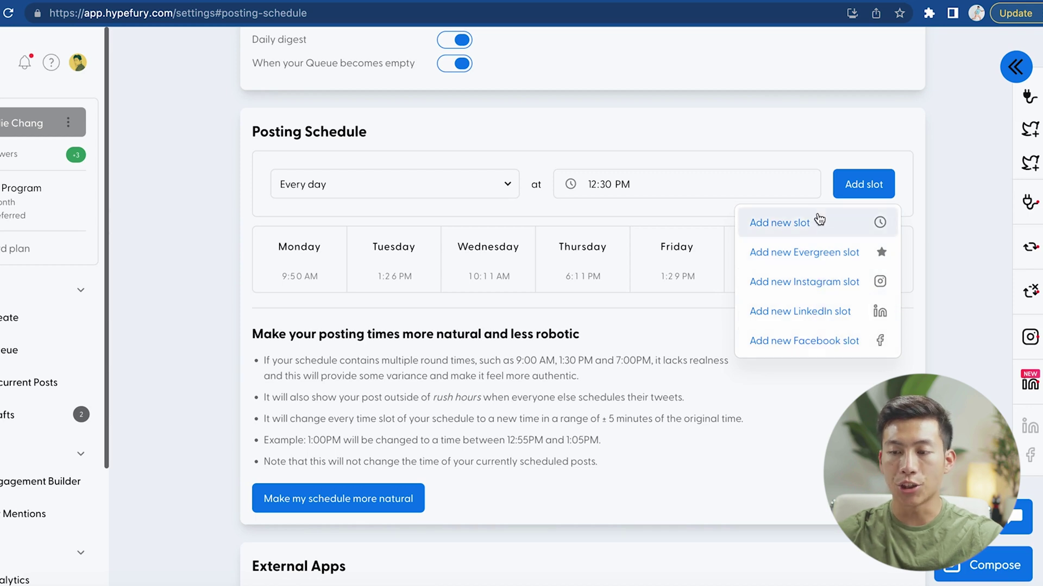
left_click(830, 229)
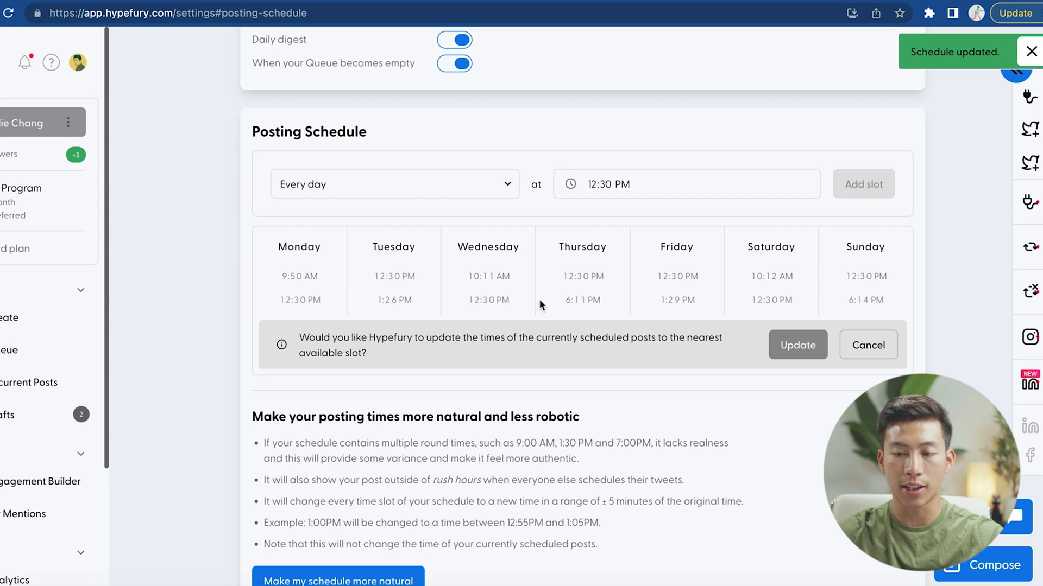
scroll(324, 532, "down", 1)
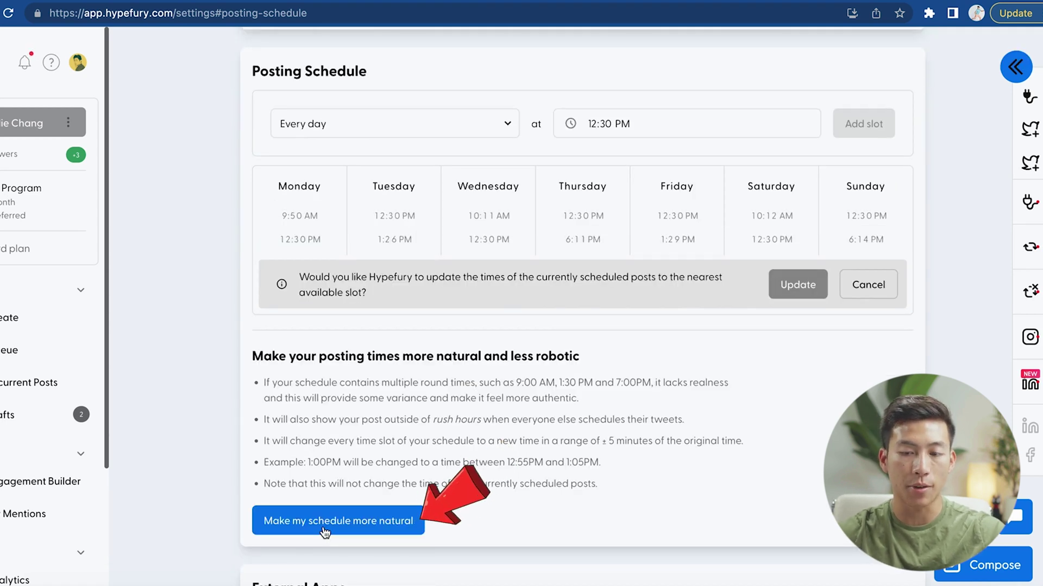
left_click(325, 525)
left_click(619, 408)
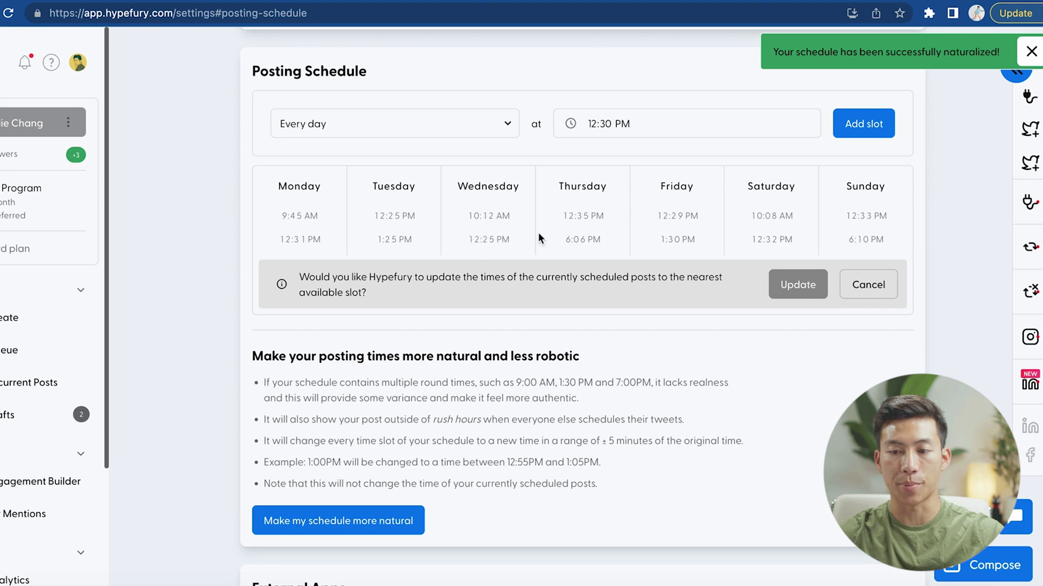
- Remove the Monday 12:31 PM and Tuesday 12:25 PM posting slots
left_click(310, 240)
left_click(389, 217)
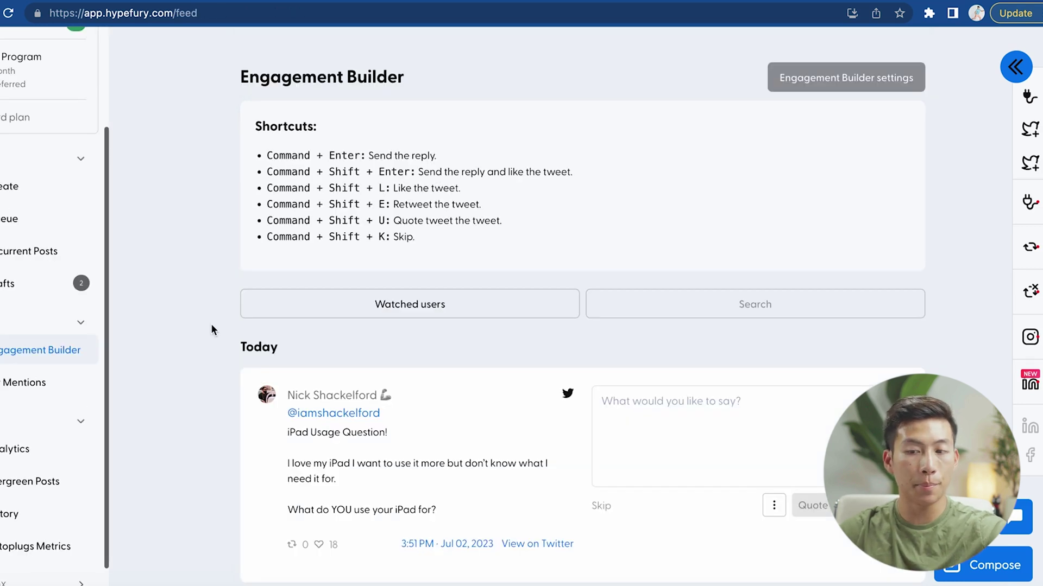
scroll(211, 325, "down", 5)
scroll(211, 325, "up", 3)
scroll(210, 325, "down", 3)
scroll(212, 326, "down", 3)
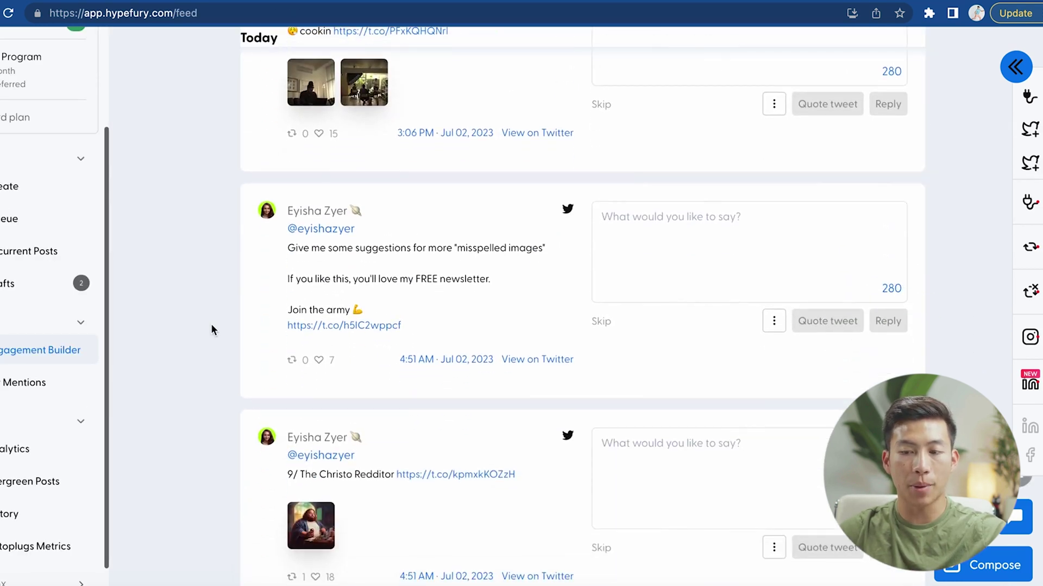
scroll(212, 329, "down", 1)
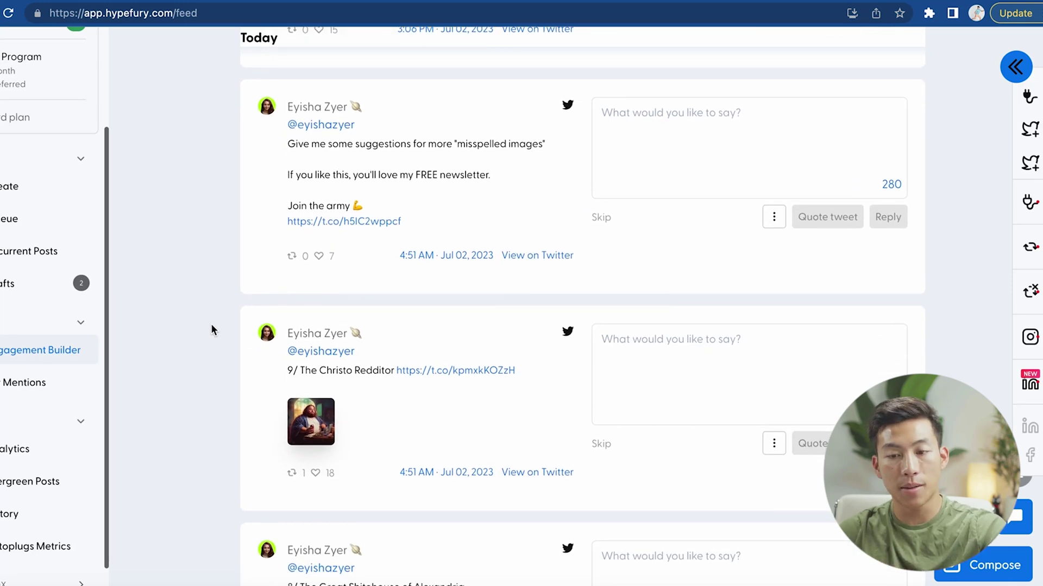
scroll(211, 330, "up", 5)
scroll(211, 329, "down", 2)
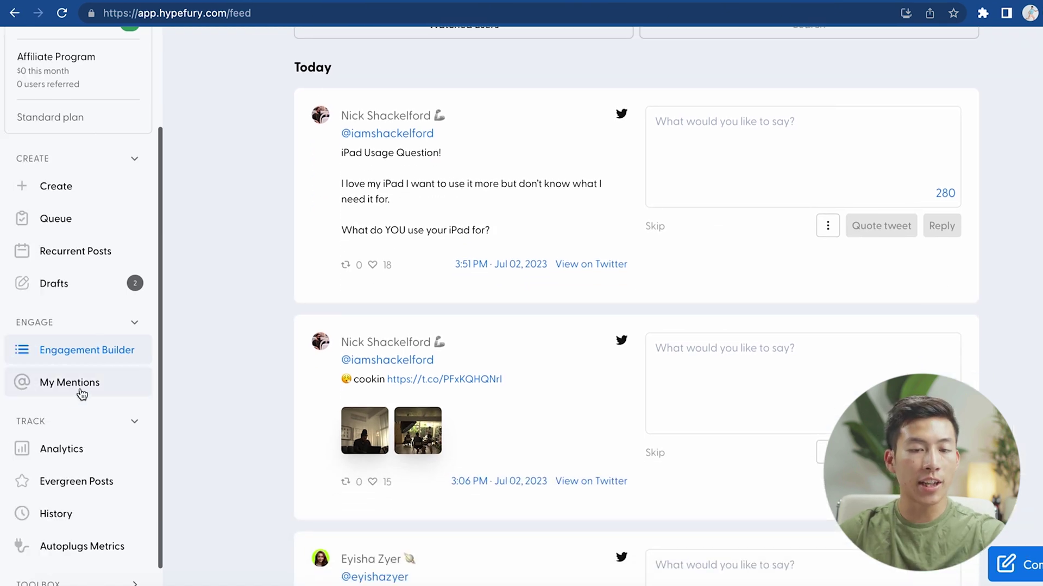
- Look through My Mentions, then move on to the account Analytics
left_click(106, 388)
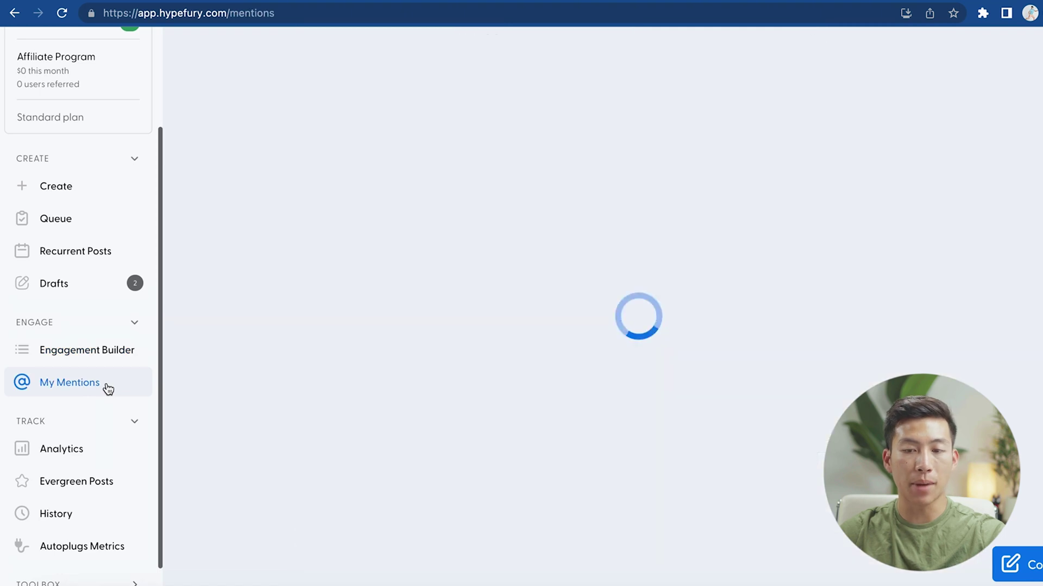
scroll(211, 379, "down", 2)
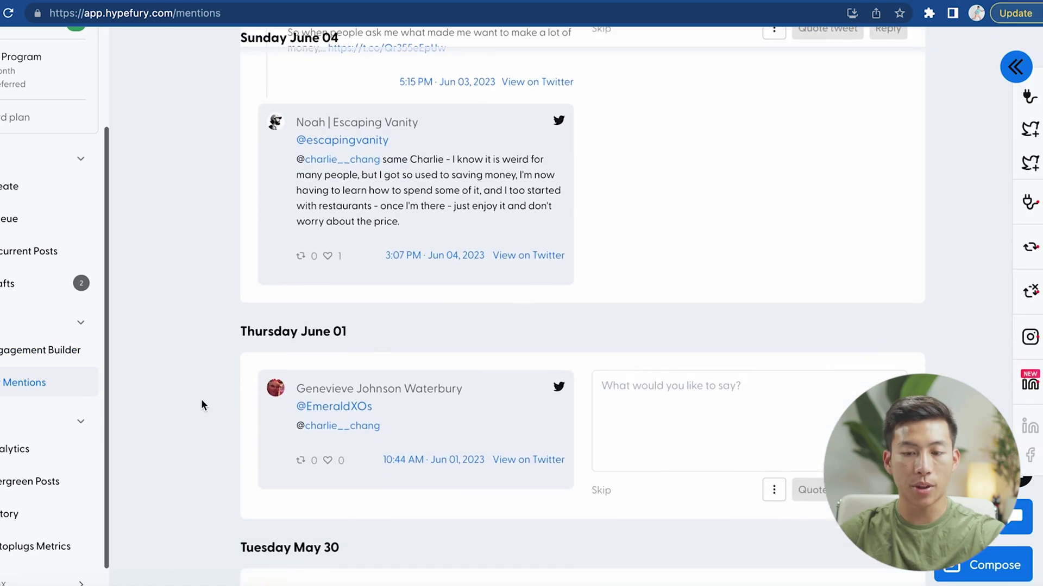
scroll(202, 399, "down", 2)
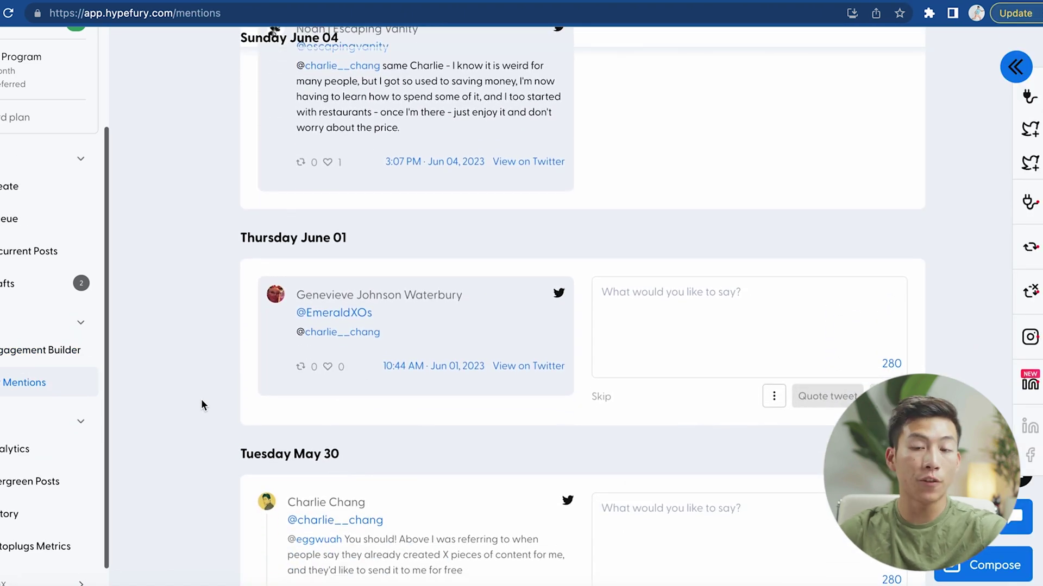
scroll(202, 405, "down", 2)
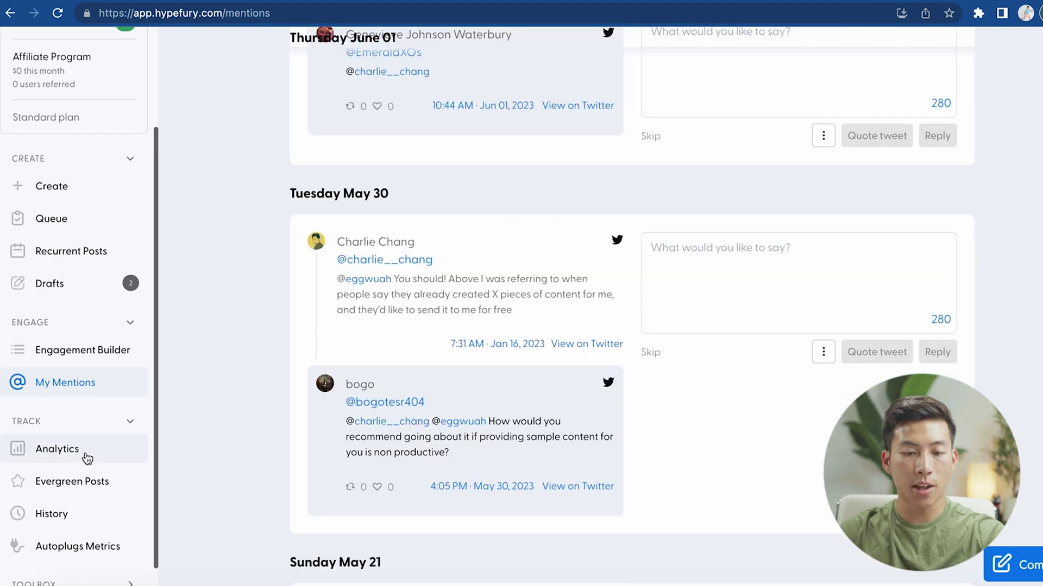
left_click(84, 457)
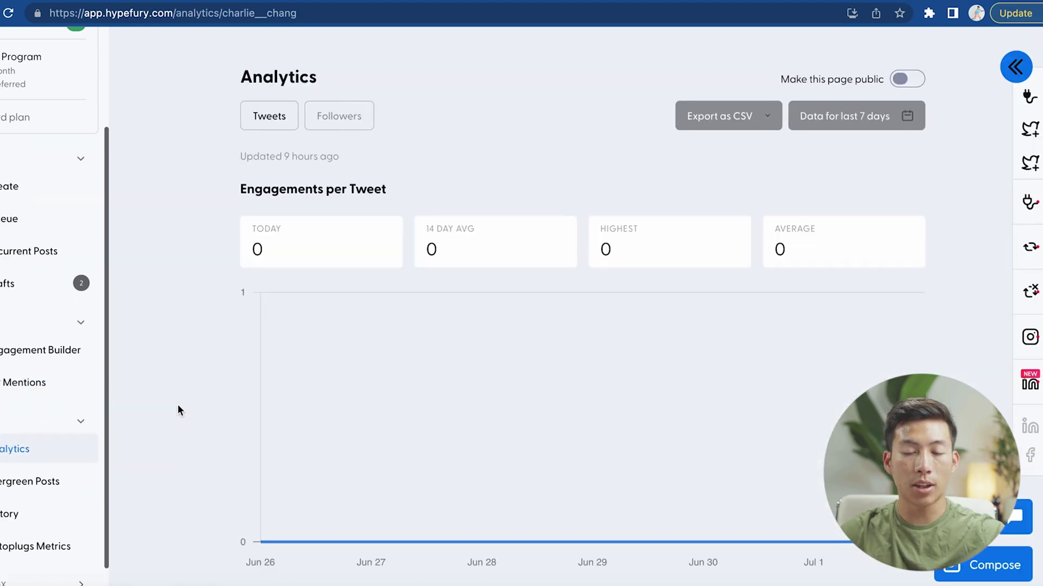
scroll(178, 410, "down", 1)
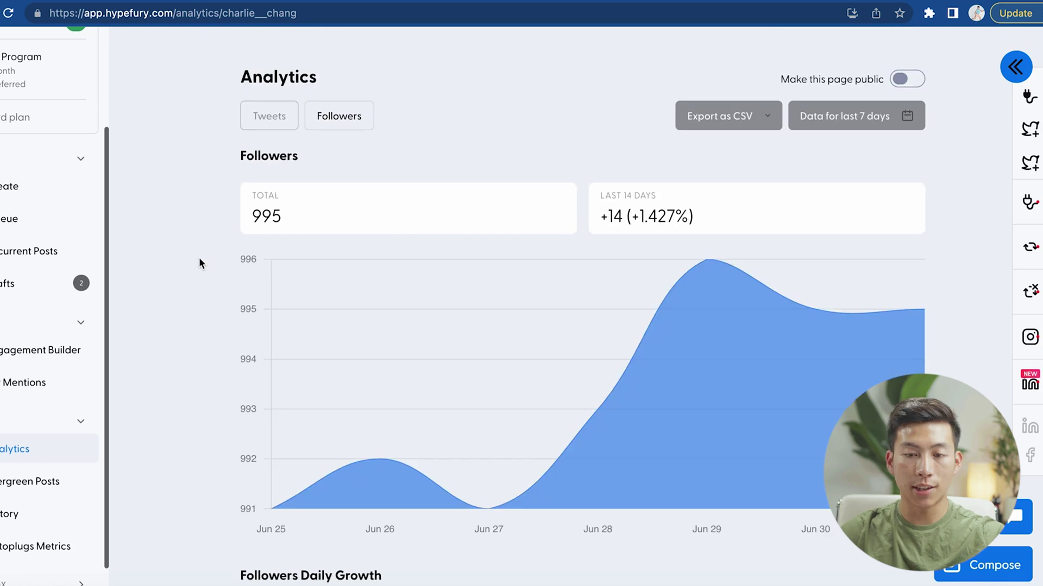
scroll(198, 258, "down", 3)
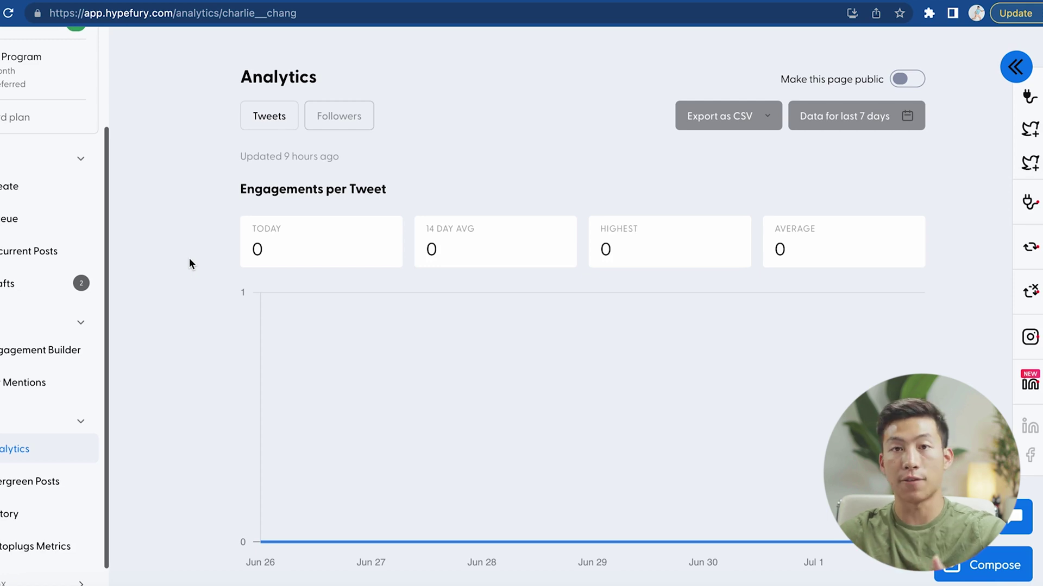
- Go to the Evergreen Posts page from Analytics
left_click(41, 481)
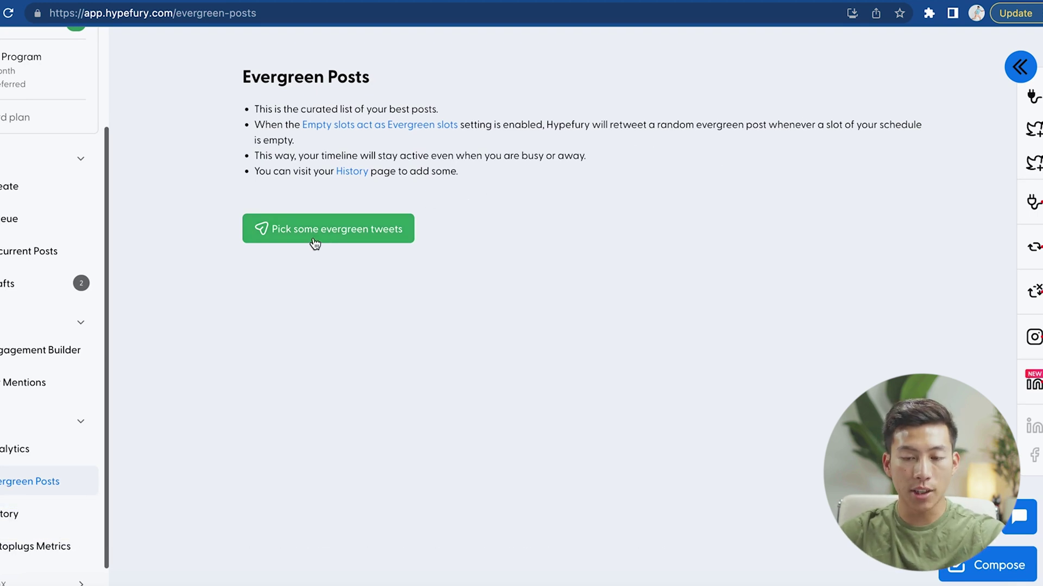
- Pick and confirm four tweets as evergreen posts
left_click(355, 232)
left_click(654, 81)
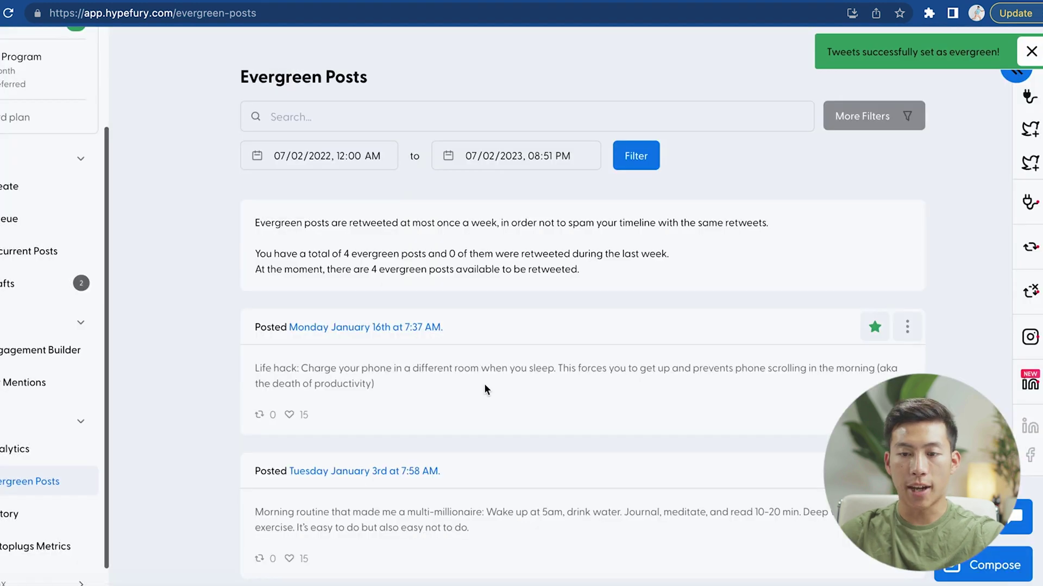
scroll(478, 397, "down", 5)
scroll(479, 397, "down", 1)
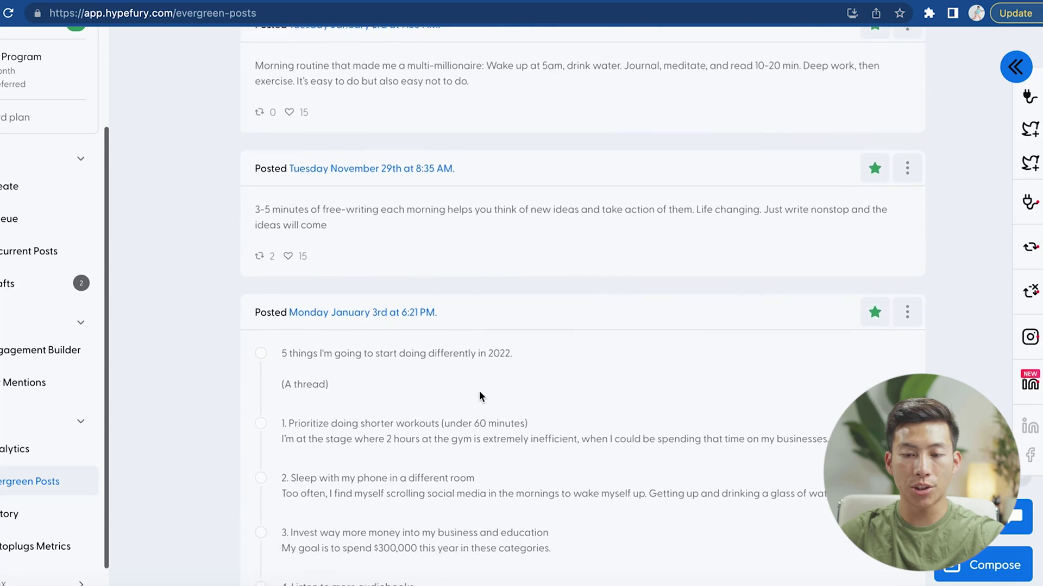
scroll(479, 397, "down", 3)
scroll(479, 397, "up", 10)
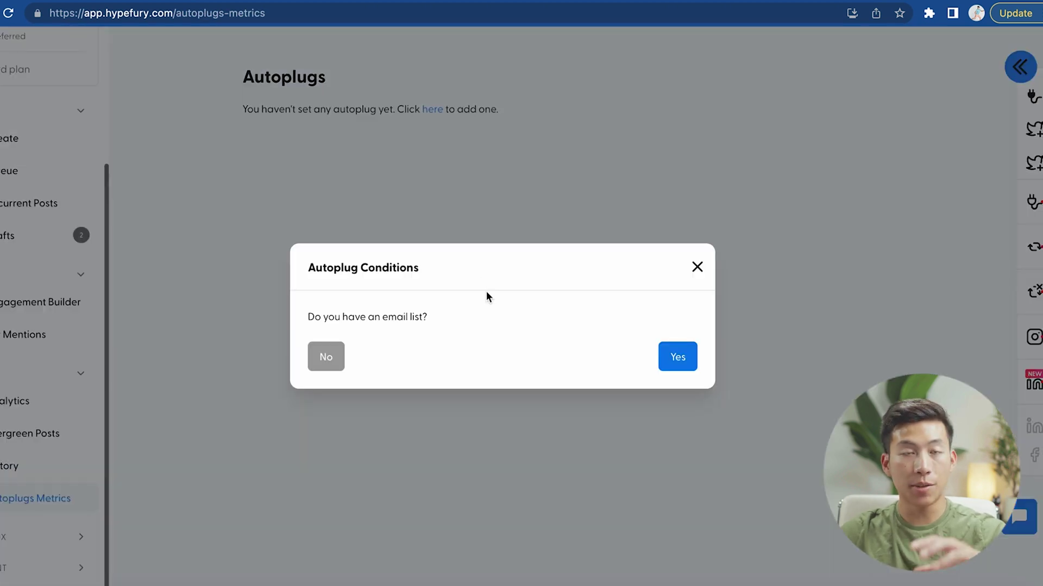
- Answer Yes to having an email list and submit the list link for autoplugs
left_click(677, 359)
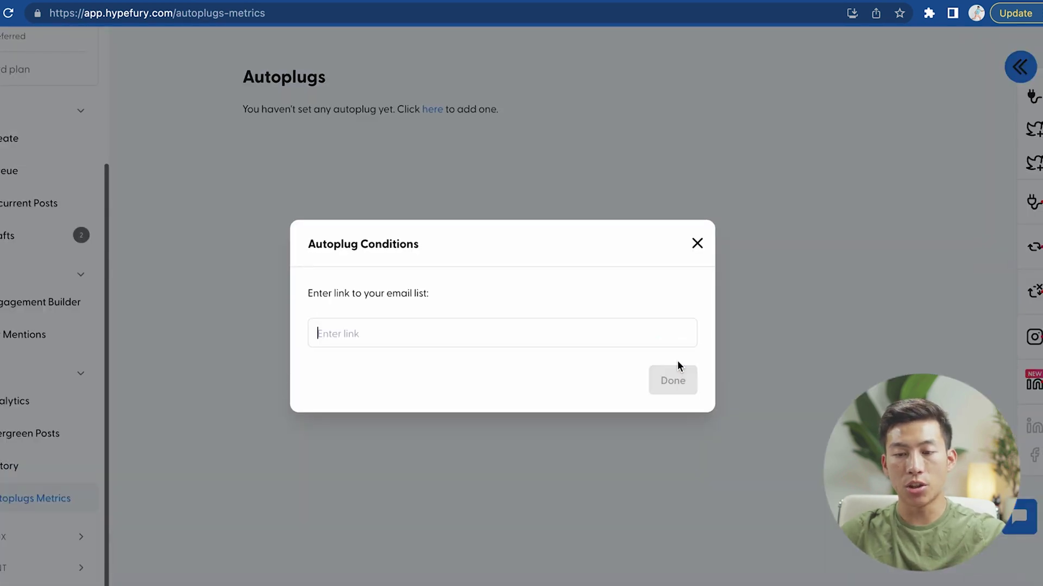
left_click(384, 323)
type("https://www.hustleclub.co/")
key("Return")
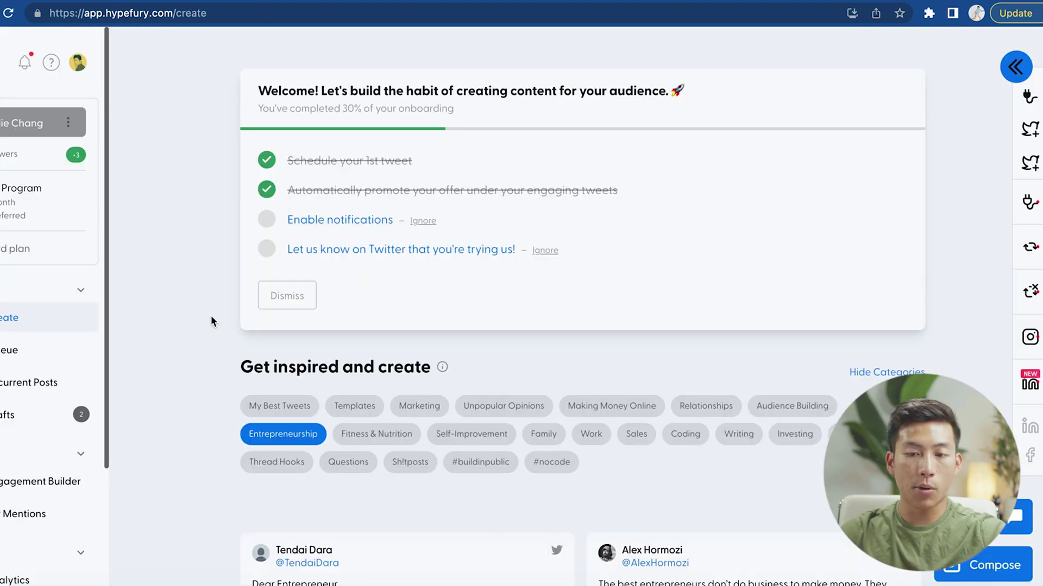
scroll(211, 317, "down", 3)
scroll(211, 317, "down", 2)
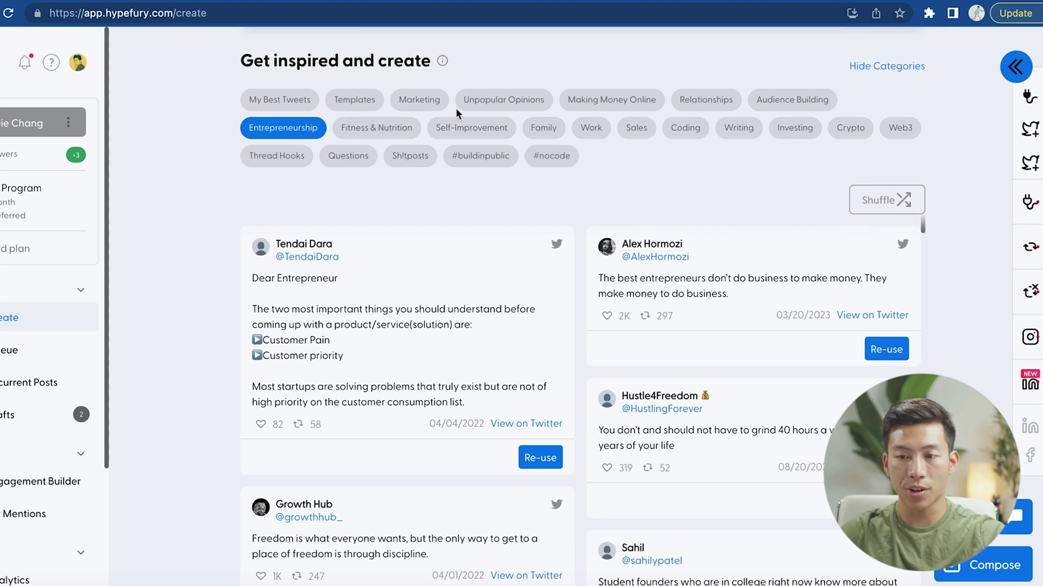
scroll(367, 147, "up", 1)
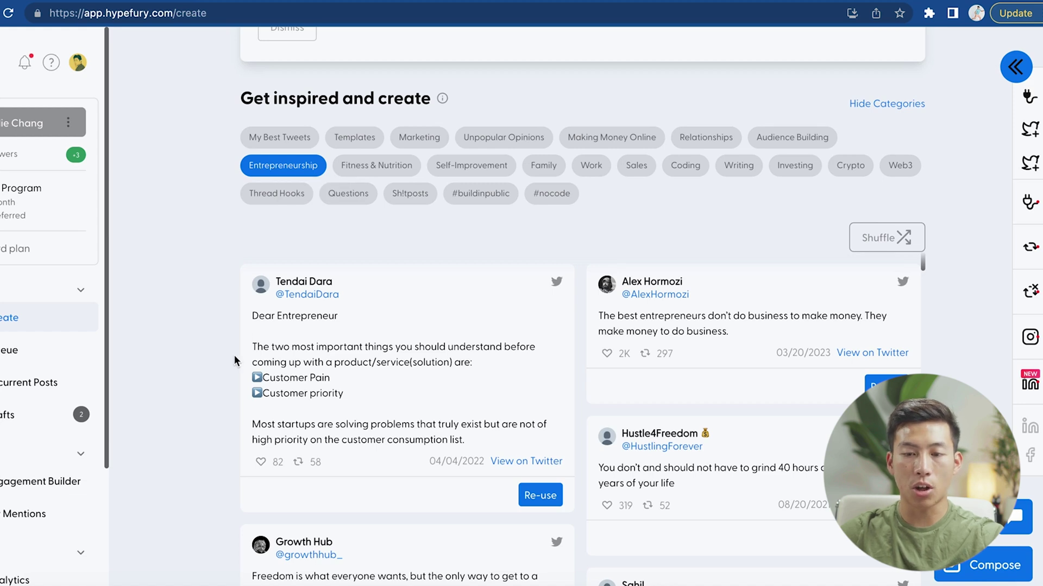
scroll(234, 357, "down", 2)
scroll(234, 356, "down", 1)
scroll(234, 356, "down", 1)
scroll(234, 356, "down", 1)
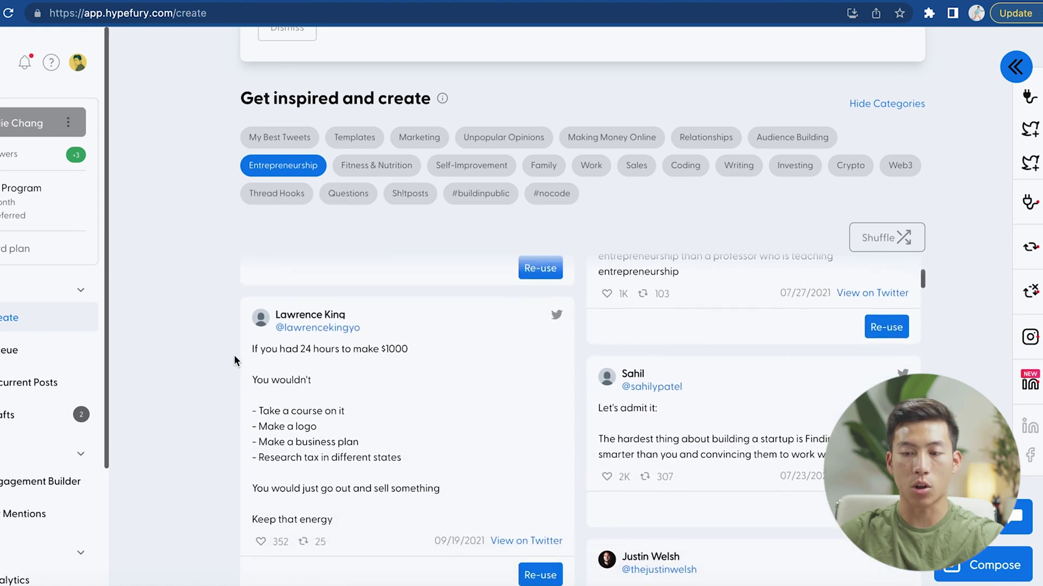
scroll(234, 356, "down", 1)
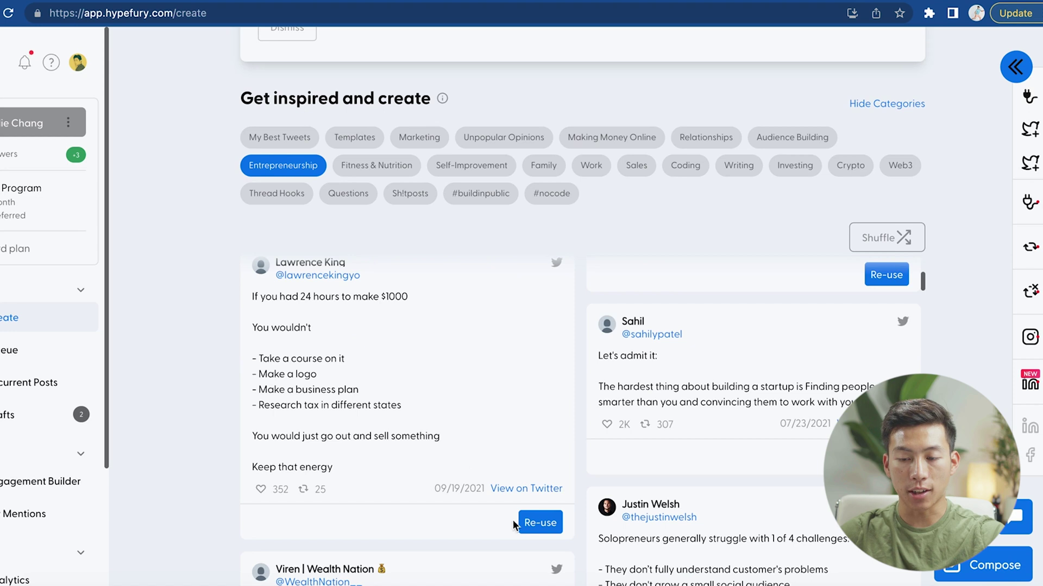
- Re-use the 'If you had 24 hours to make $1000' tweet as a quoted, credited new post
left_click(532, 523)
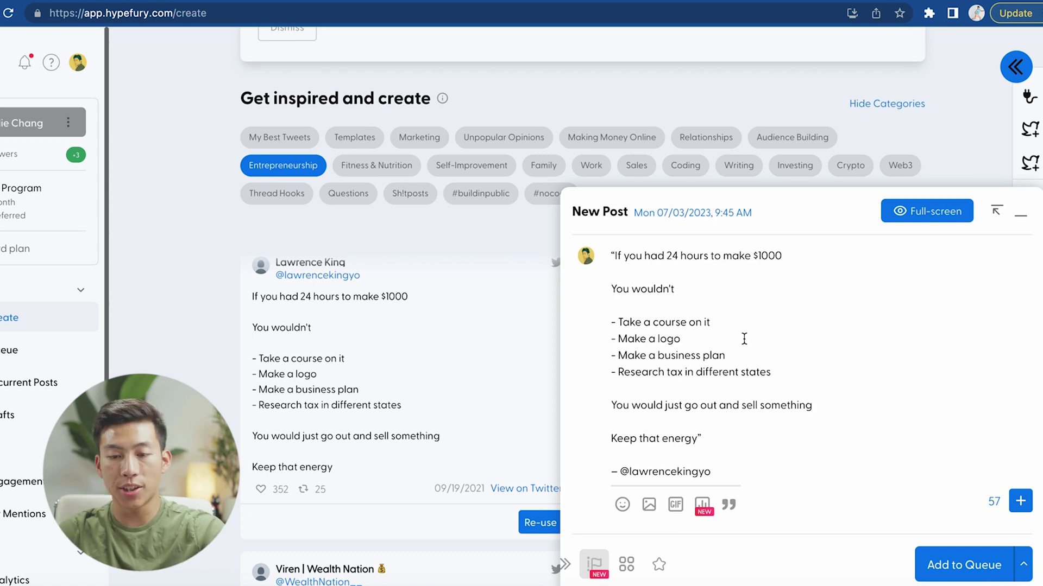
left_click(1020, 213)
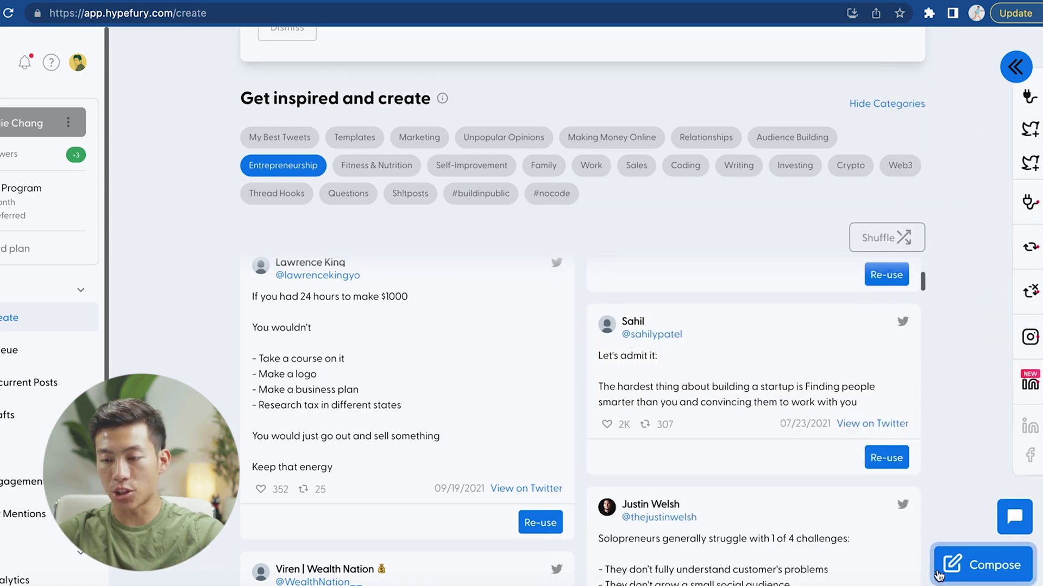
left_click(991, 575)
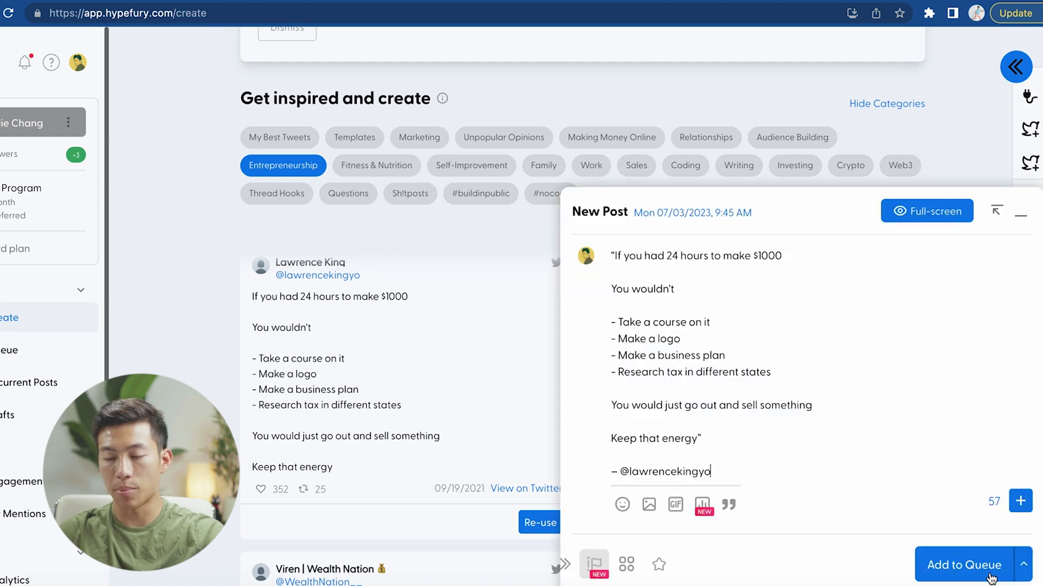